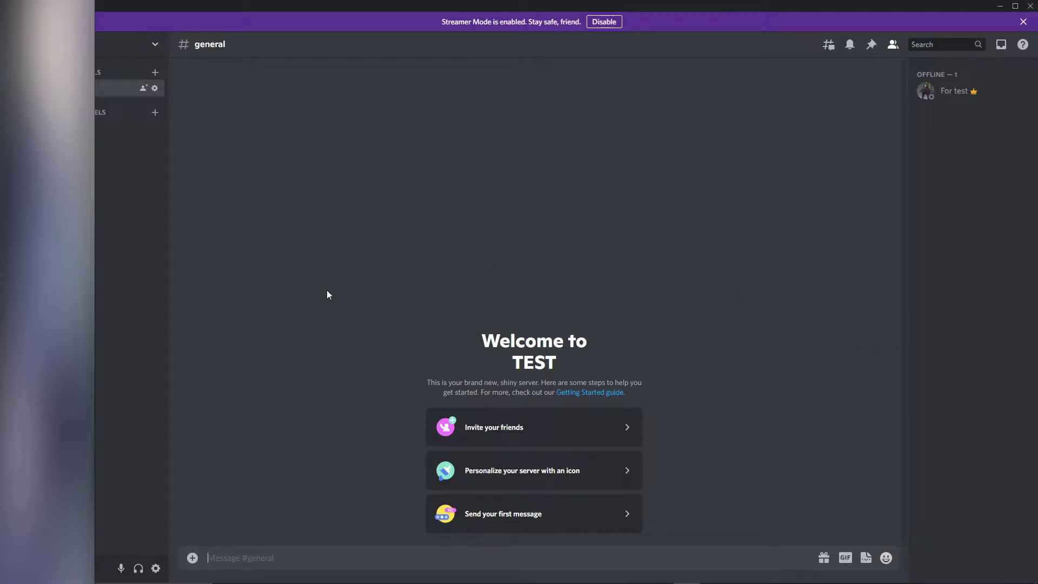
- Open Discord's User Settings from the gear icon to reach the Game Overlay page
left_click(155, 569)
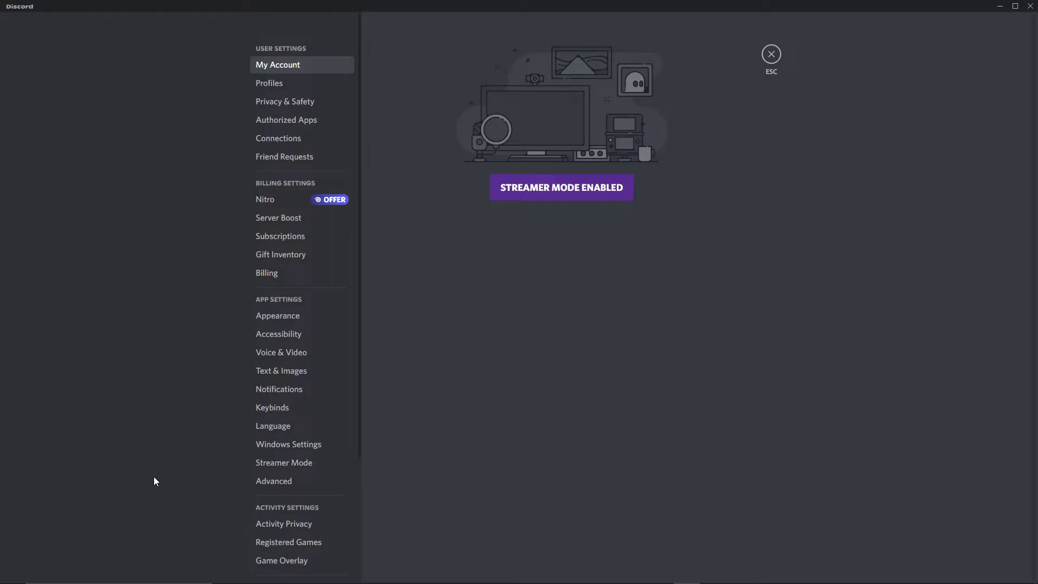
scroll(239, 420, "down", 5)
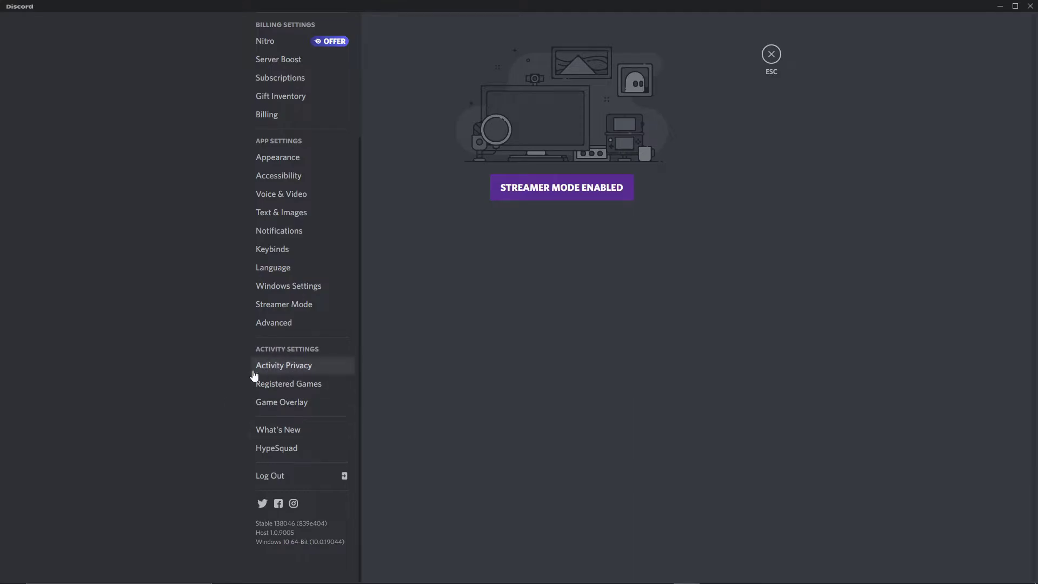
left_click(273, 404)
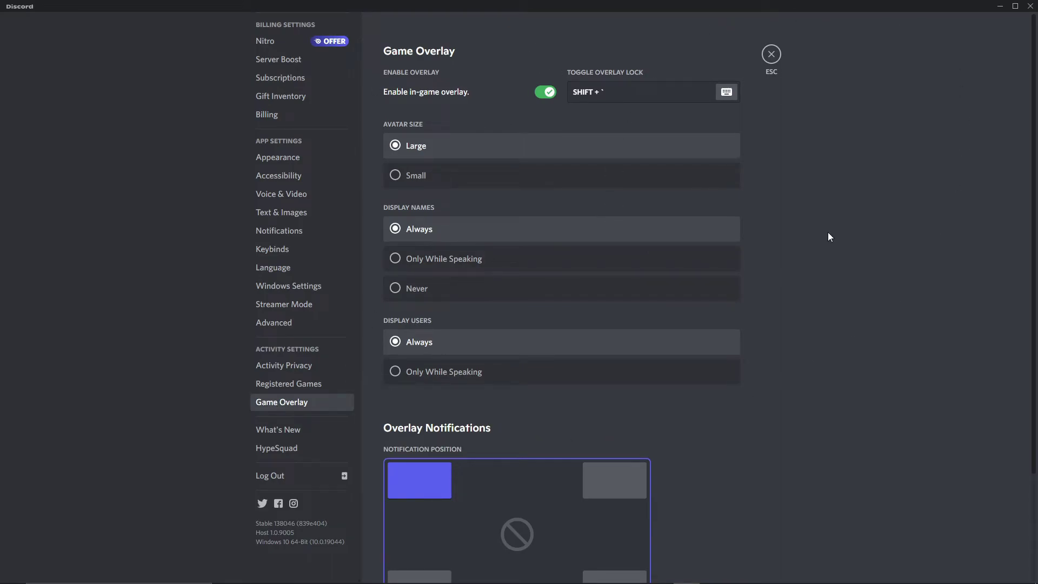
left_click(546, 93)
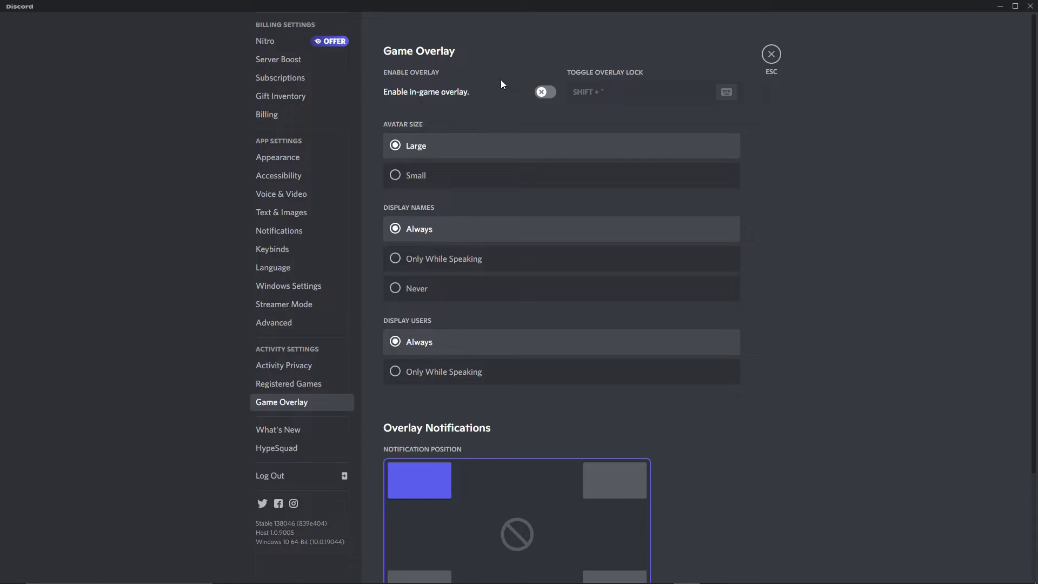
left_click(543, 92)
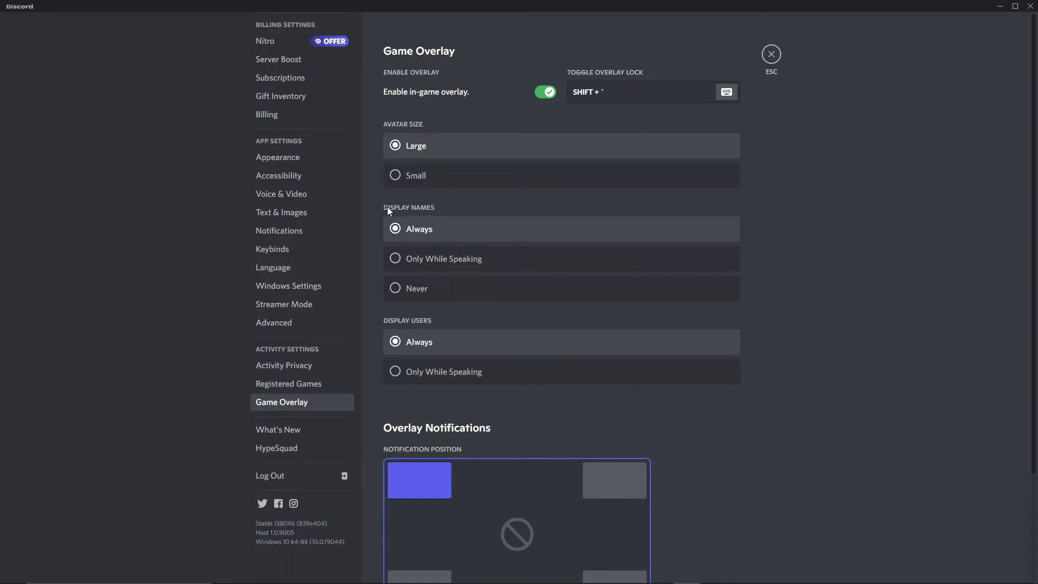
scroll(568, 274, "down", 3)
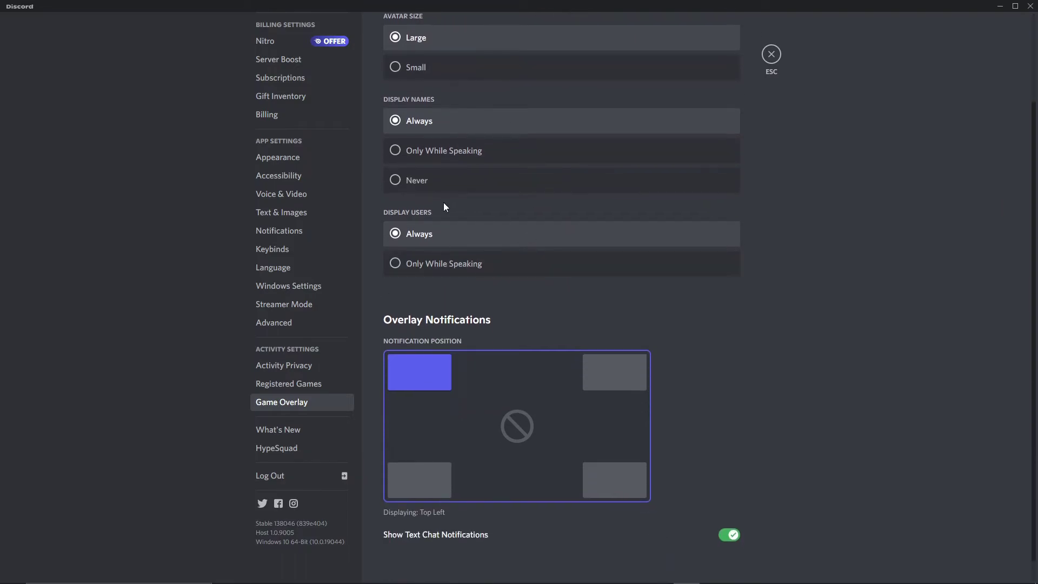
scroll(576, 303, "down", 1)
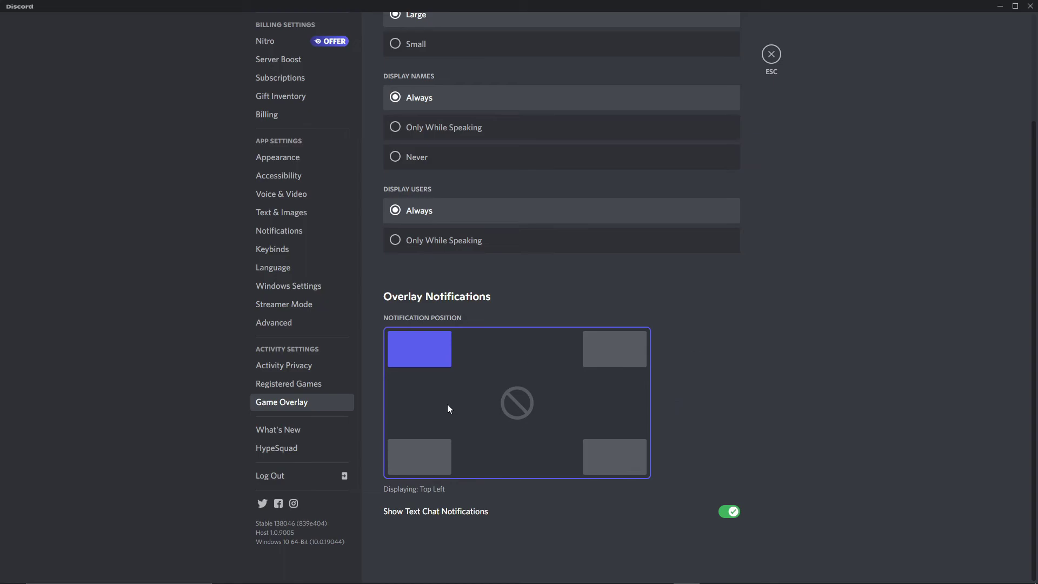
scroll(616, 328, "up", 5)
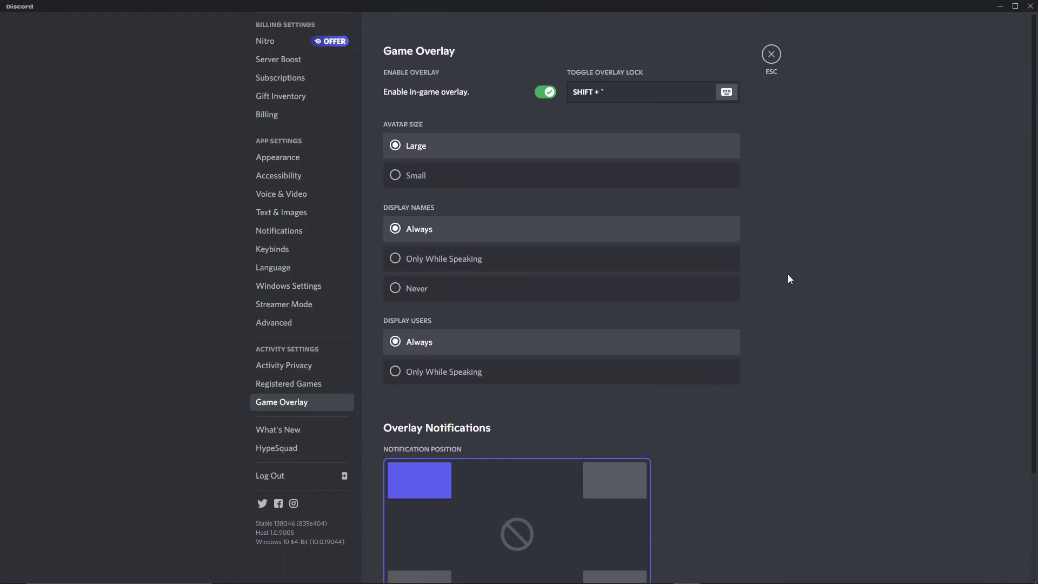